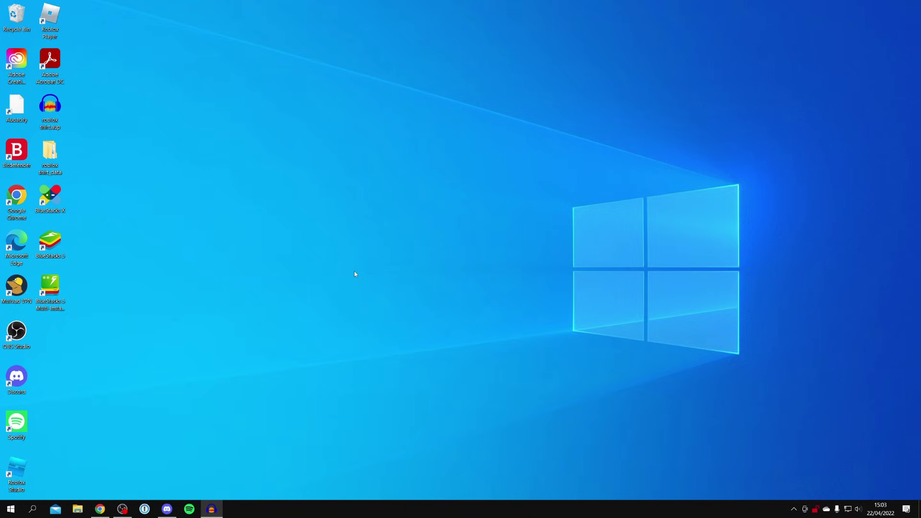
- Restore the minimized Chrome window from the taskbar to the Google homepage
{"action": "left_click", "coordinate": [99, 508]}
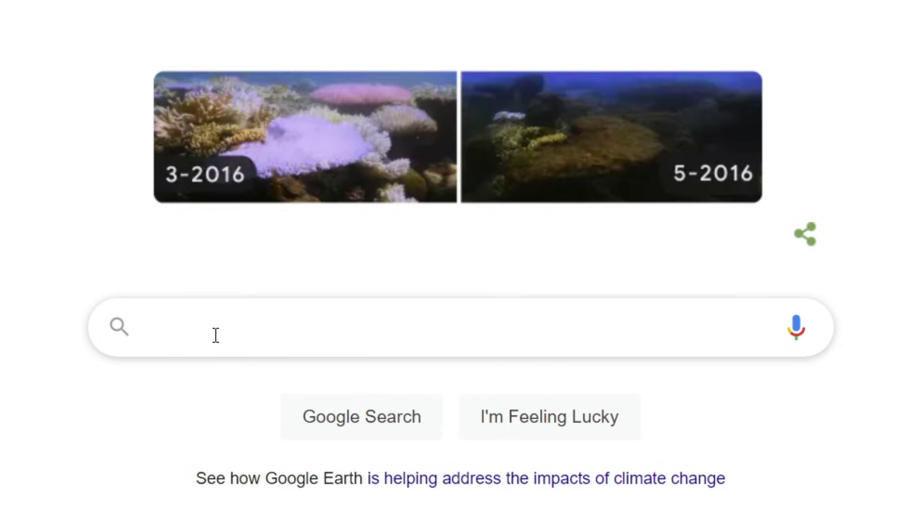
- Search Google for 'aternos'
{"action": "type", "text": "ater"}
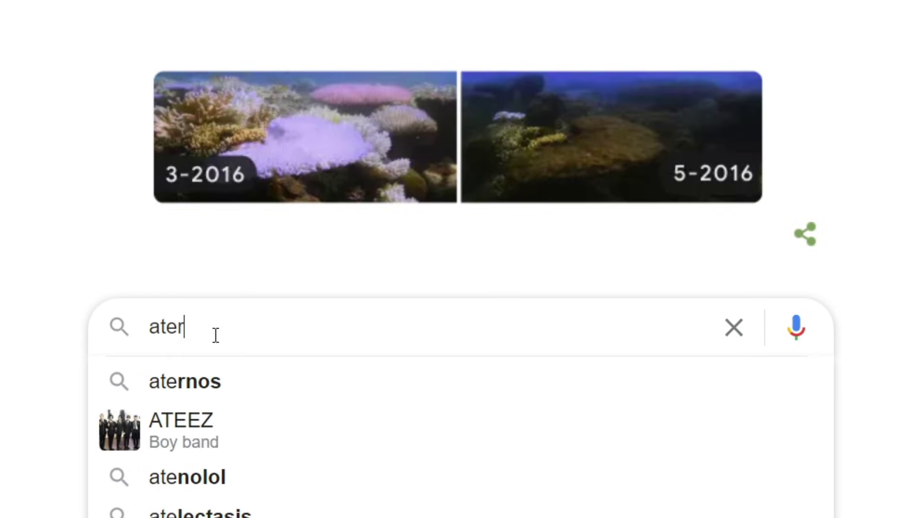
{"action": "type", "text": "nos"}
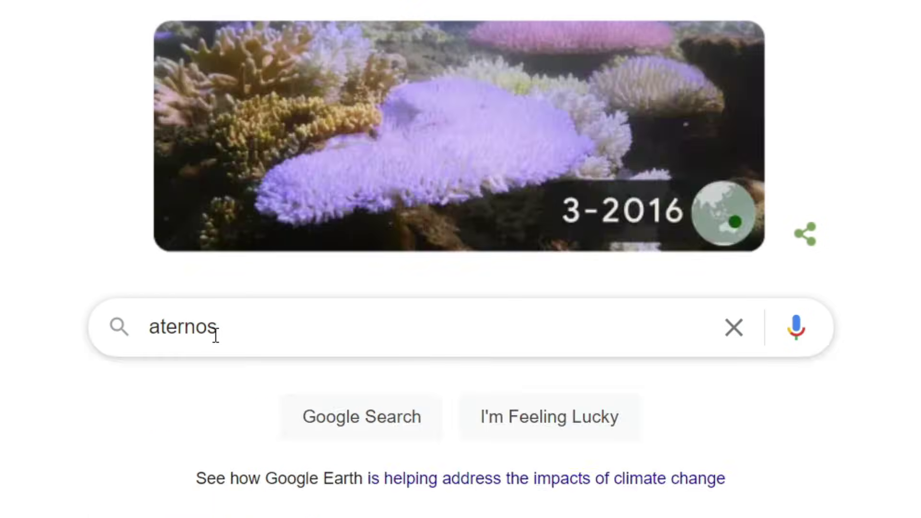
{"action": "key", "text": "Return"}
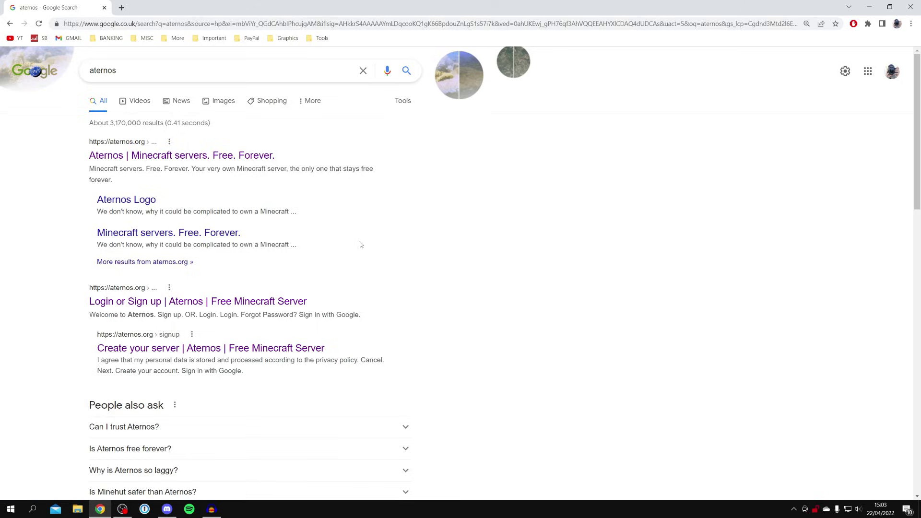
- Open the aternos.org result, skim its home page, and go on to the login page
{"action": "left_click", "coordinate": [112, 154]}
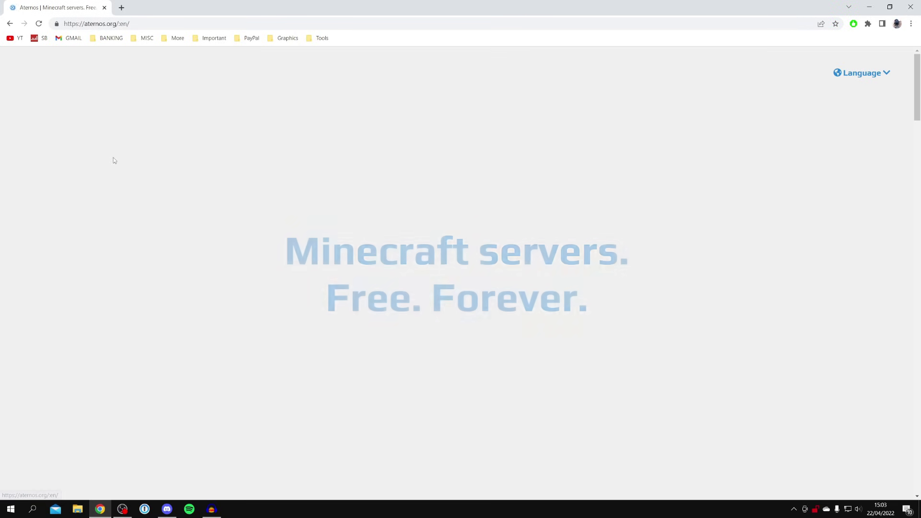
{"action": "scroll", "coordinate": [229, 210], "scroll_direction": "down", "scroll_amount": 3}
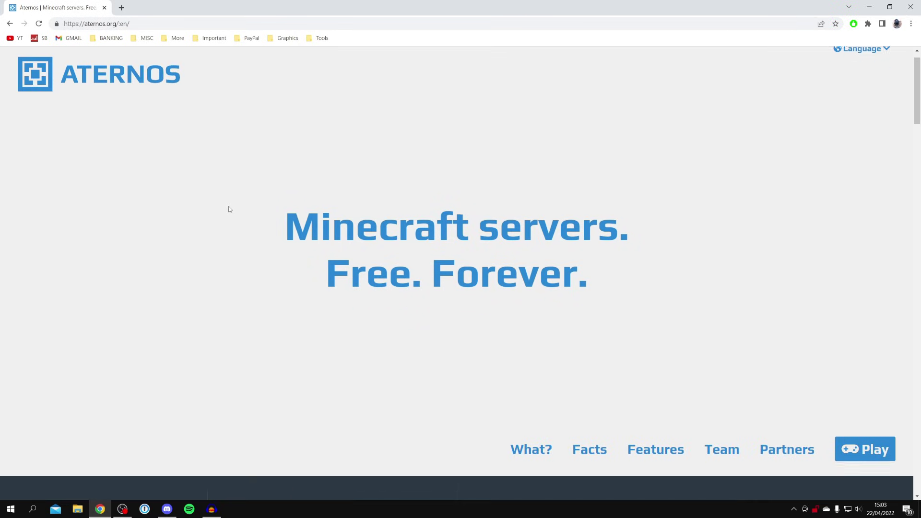
{"action": "scroll", "coordinate": [230, 209], "scroll_direction": "up", "scroll_amount": 3}
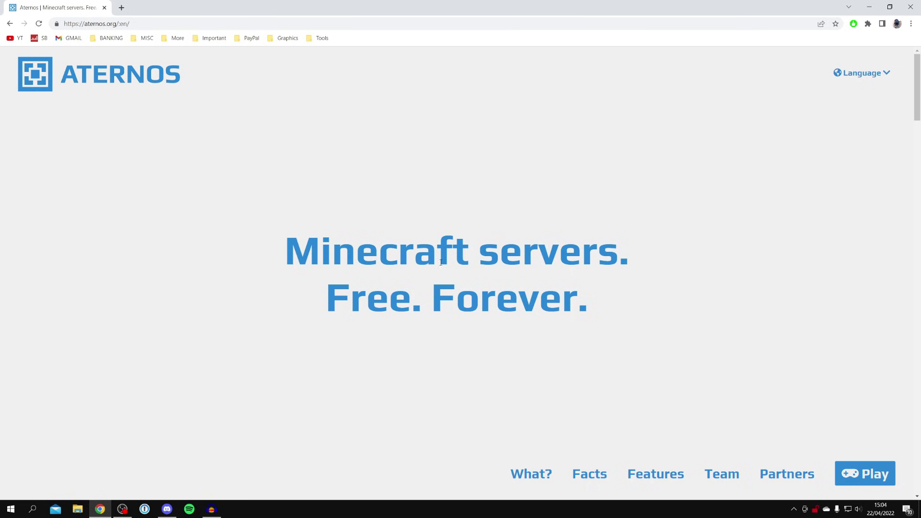
{"action": "scroll", "coordinate": [440, 263], "scroll_direction": "down", "scroll_amount": 4}
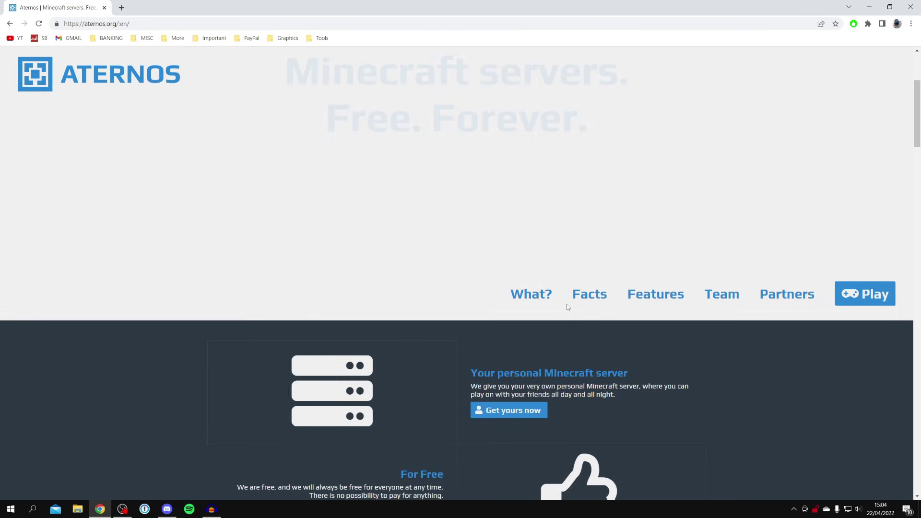
{"action": "scroll", "coordinate": [571, 308], "scroll_direction": "up", "scroll_amount": 1}
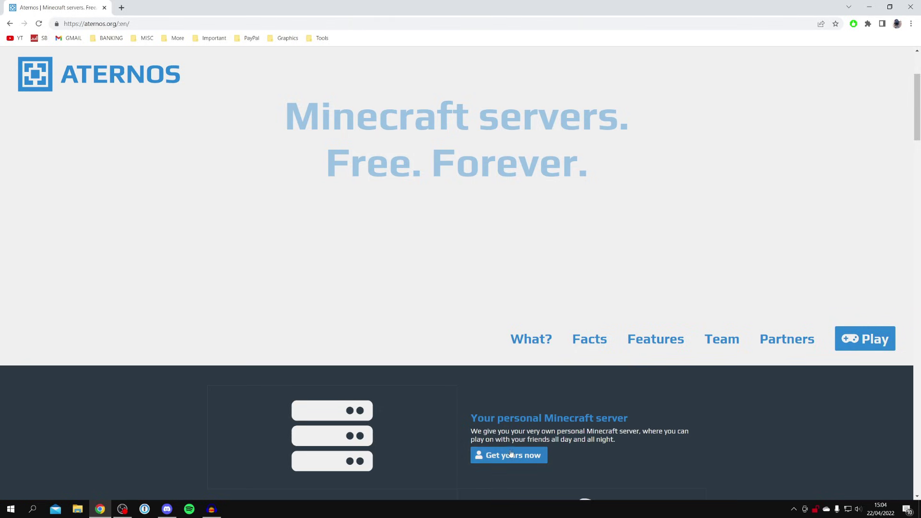
{"action": "left_click", "coordinate": [840, 340]}
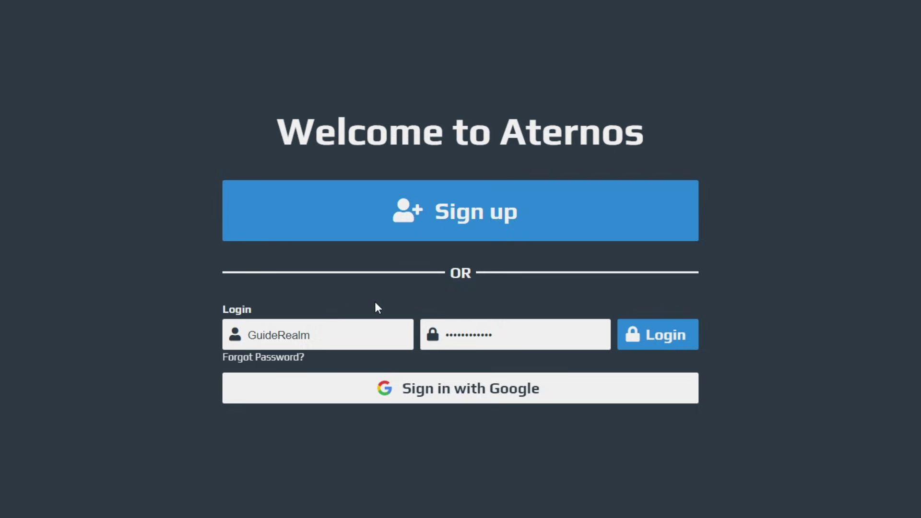
- Sign up with username GuideRealmNew, accepting the terms and privacy policy
{"action": "left_click", "coordinate": [456, 221]}
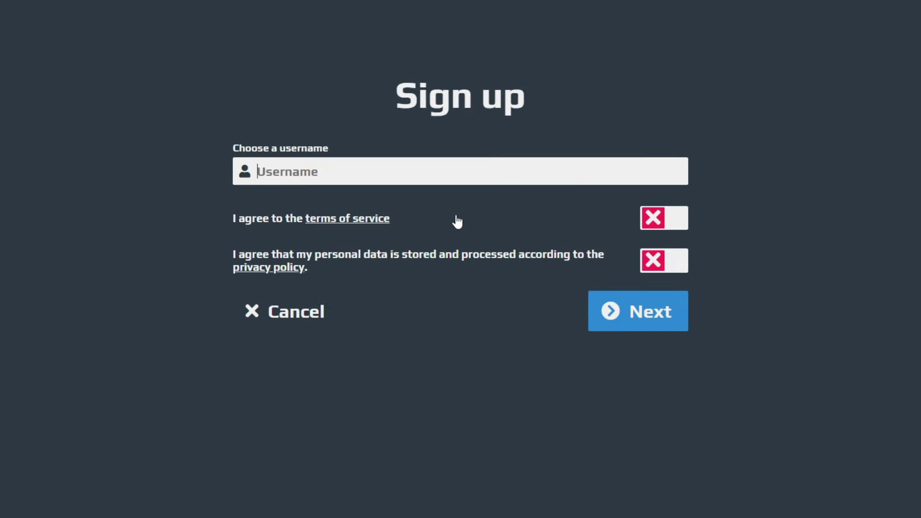
{"action": "left_click", "coordinate": [404, 171]}
{"action": "type", "text": "GuideRealmNew"}
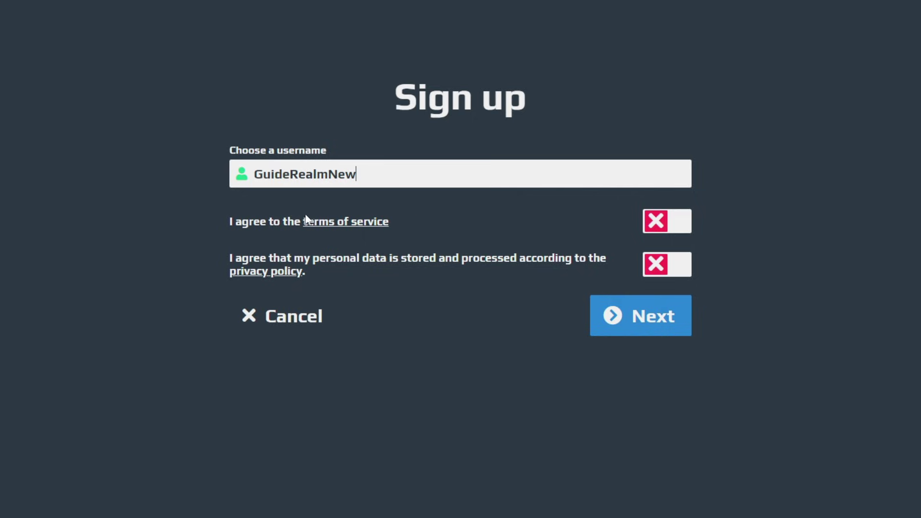
{"action": "left_click", "coordinate": [667, 222]}
{"action": "left_click", "coordinate": [668, 265]}
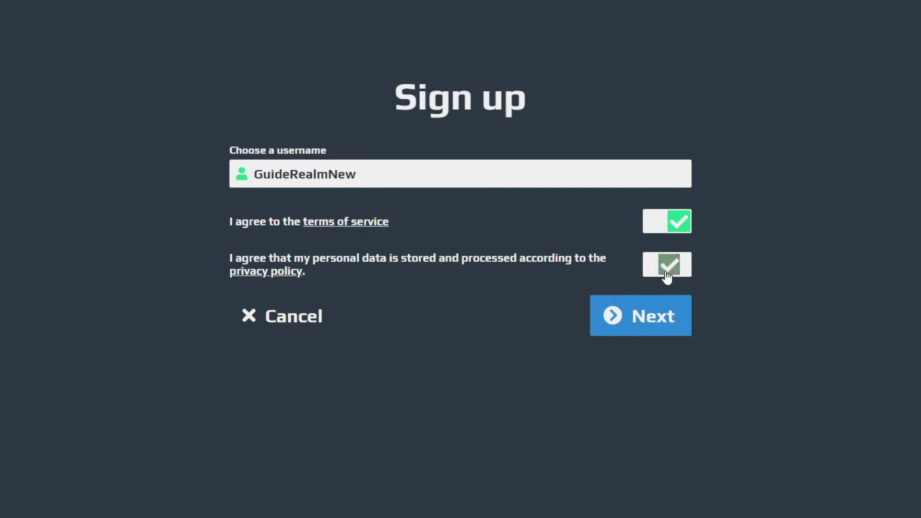
{"action": "left_click", "coordinate": [660, 317]}
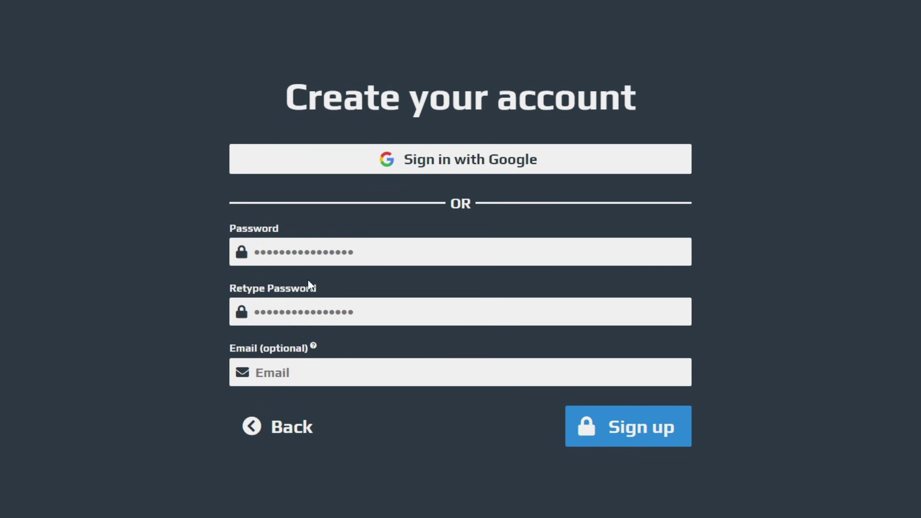
{"action": "left_click", "coordinate": [629, 425]}
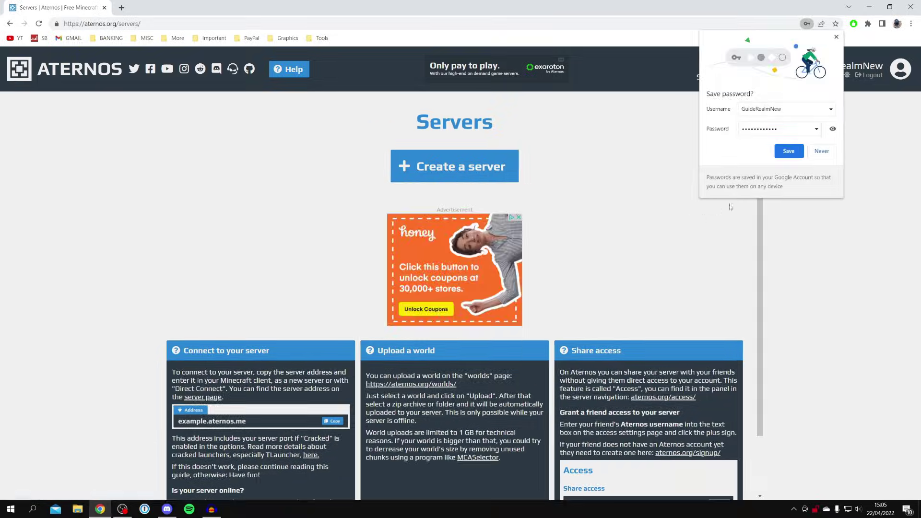
- Dismiss the save-password prompt and begin a new Bedrock Edition server
{"action": "left_click", "coordinate": [647, 179]}
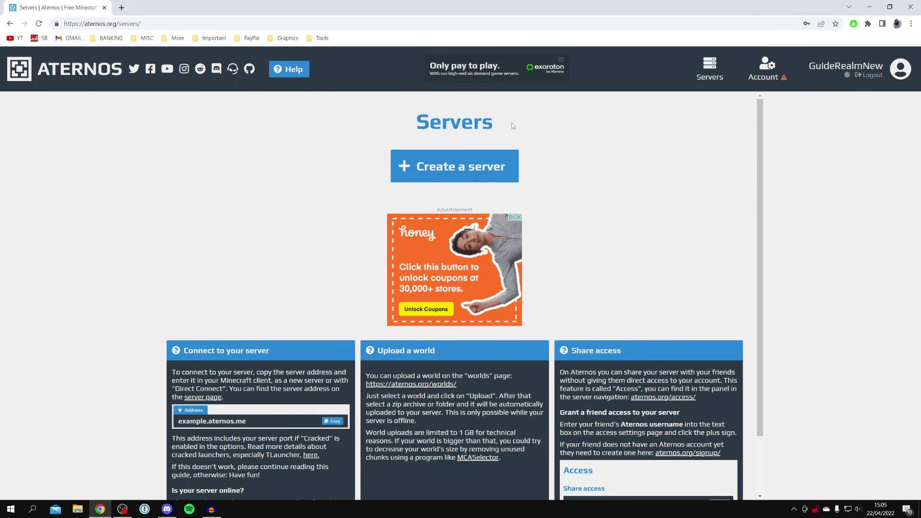
{"action": "left_click", "coordinate": [465, 168]}
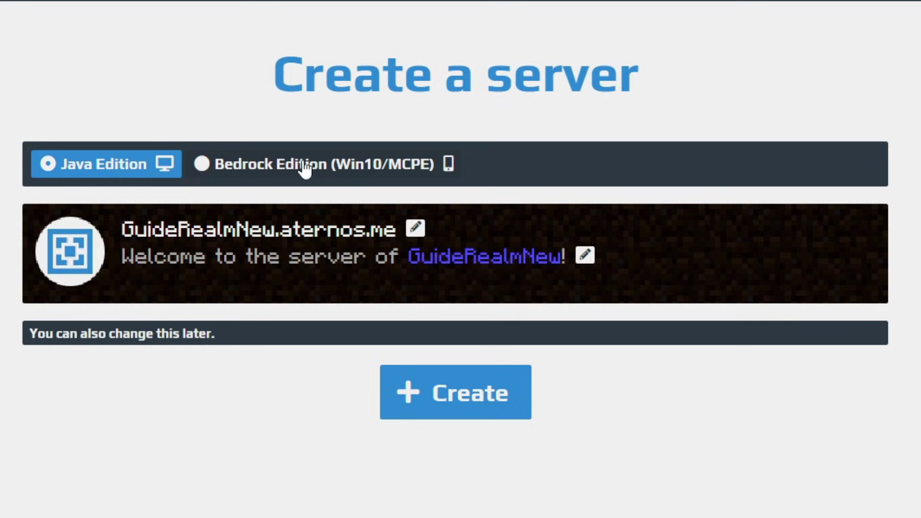
{"action": "left_click", "coordinate": [397, 165]}
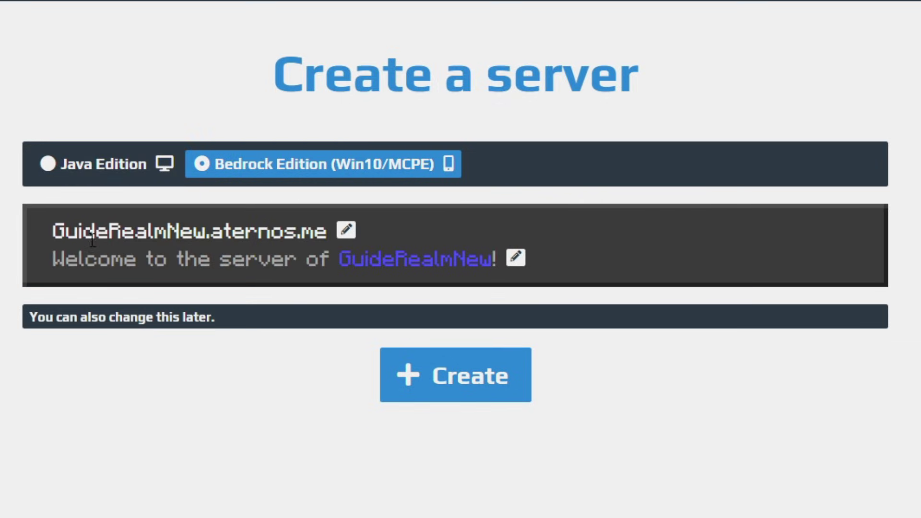
- Change the server address from GuideRealmNew to GuideRealm1
{"action": "left_click", "coordinate": [346, 230]}
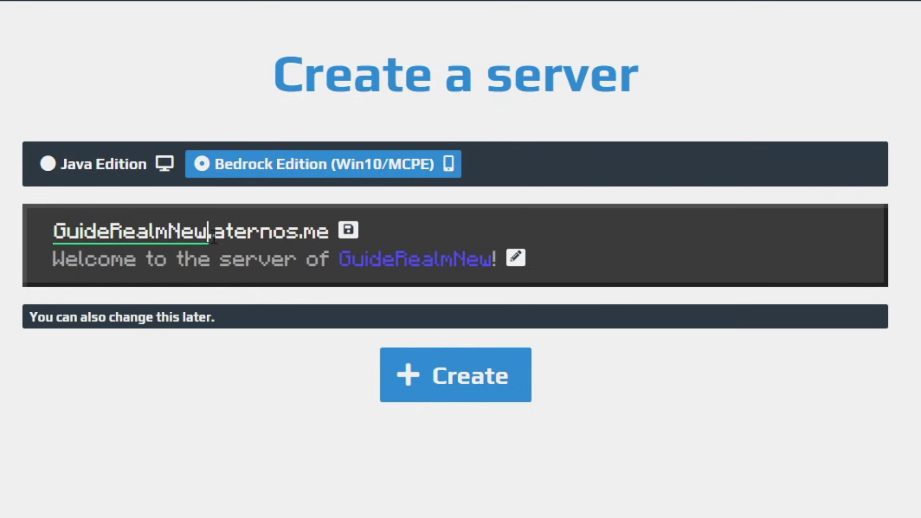
{"action": "key", "text": "BackSpace"}
{"action": "key", "text": "BackSpace"}
{"action": "key", "text": "BackSpace"}
{"action": "type", "text": "1"}
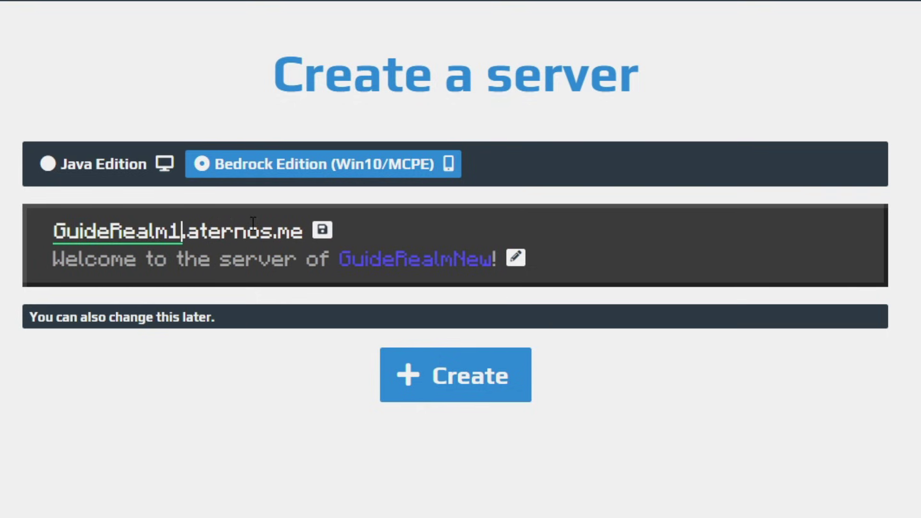
{"action": "left_click", "coordinate": [323, 233]}
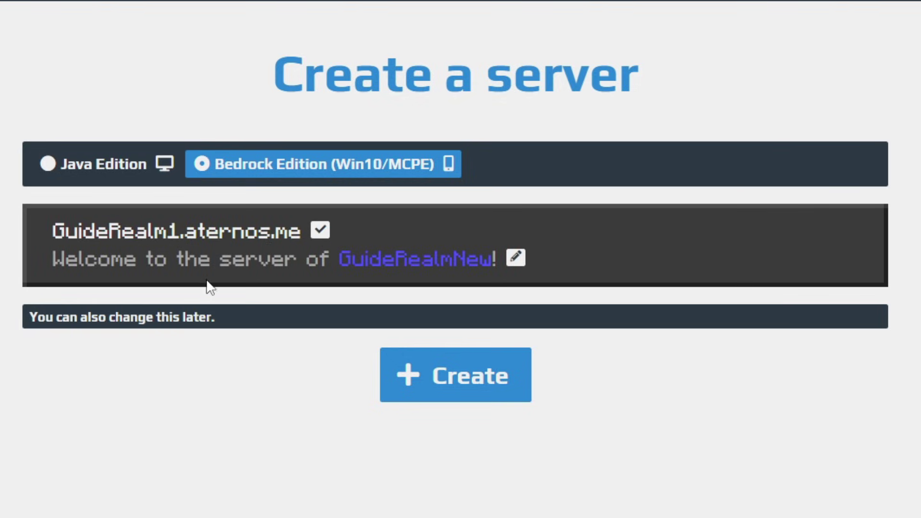
- Colour the word 'server' light green in the welcome message, then create the server
{"action": "left_click", "coordinate": [516, 257]}
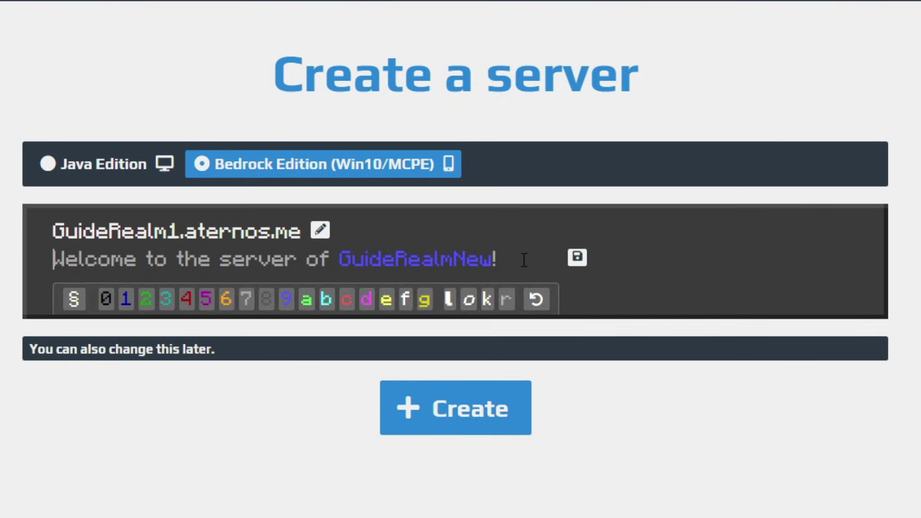
{"action": "double_click", "coordinate": [249, 262]}
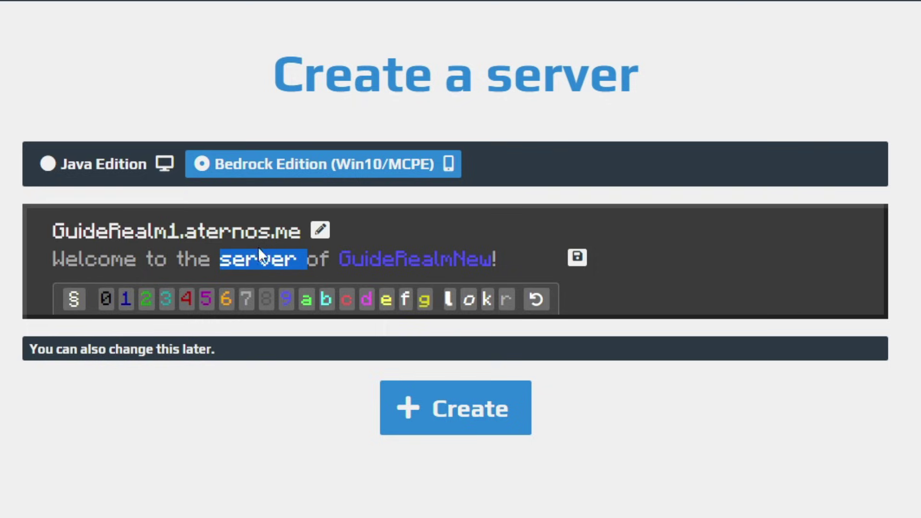
{"action": "left_click", "coordinate": [305, 300]}
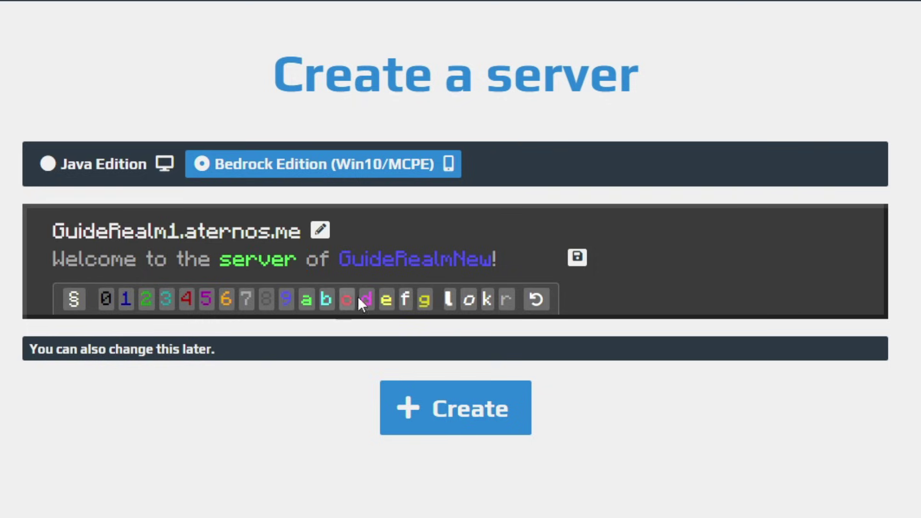
{"action": "left_click", "coordinate": [577, 258]}
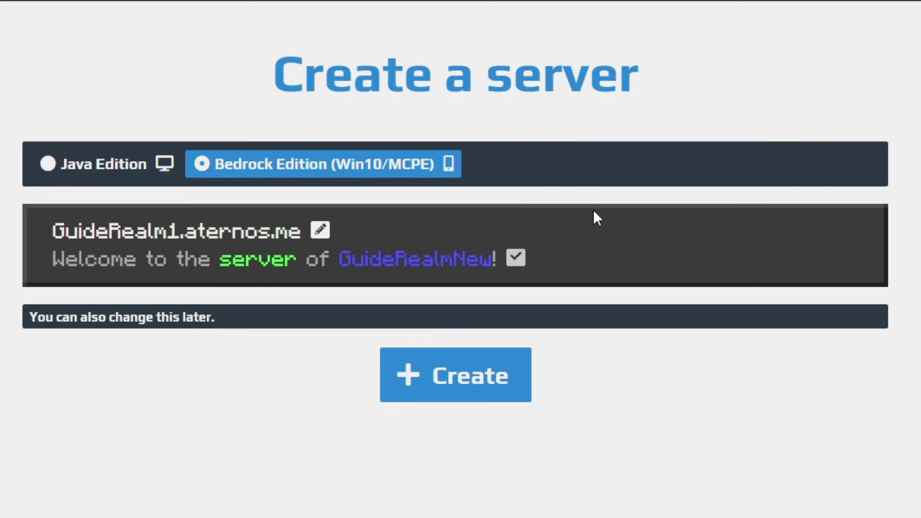
{"action": "left_click", "coordinate": [508, 386]}
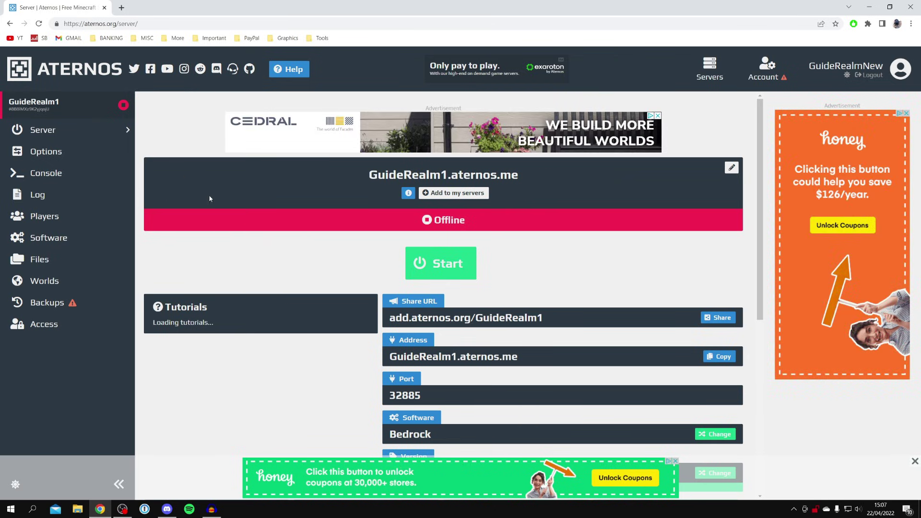
- Once GuideRealm1 is created, go to its Options page
{"action": "left_click", "coordinate": [63, 151]}
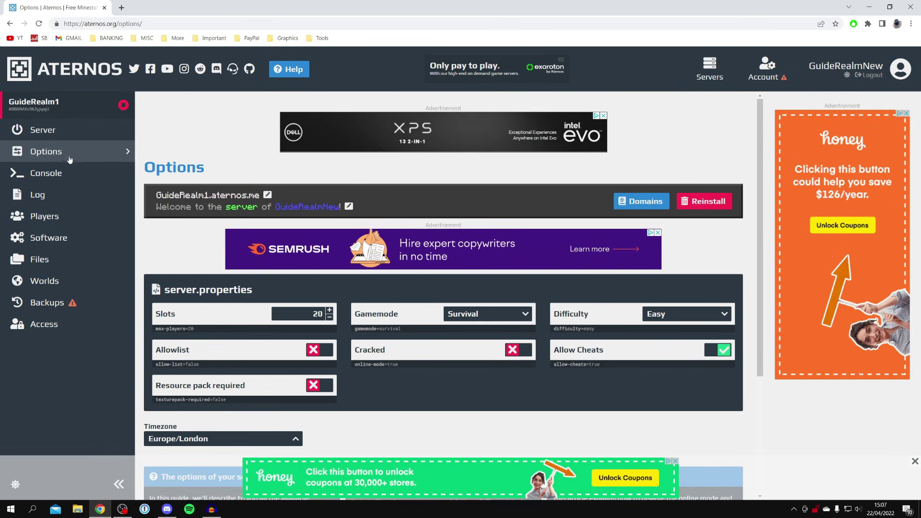
- Check the Gamemode dropdown and leave it on Survival
{"action": "scroll", "coordinate": [443, 287], "scroll_direction": "down", "scroll_amount": 1}
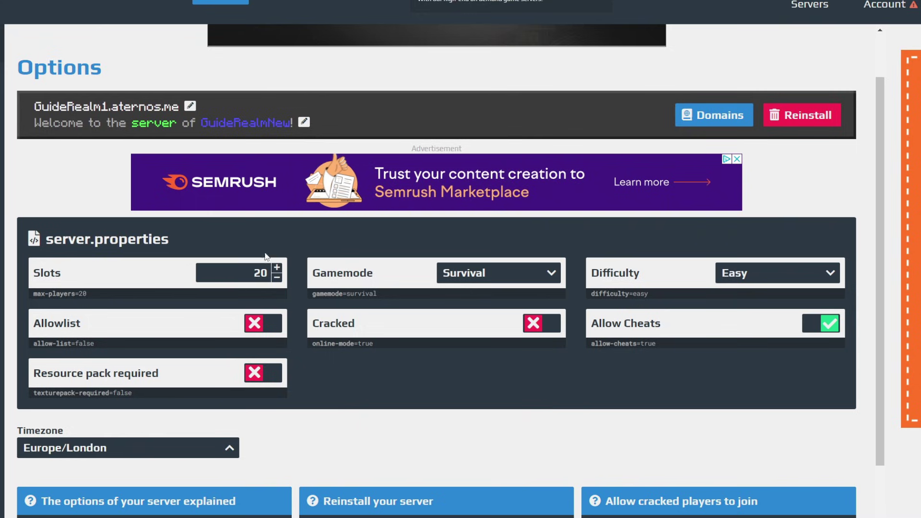
{"action": "left_click", "coordinate": [441, 273]}
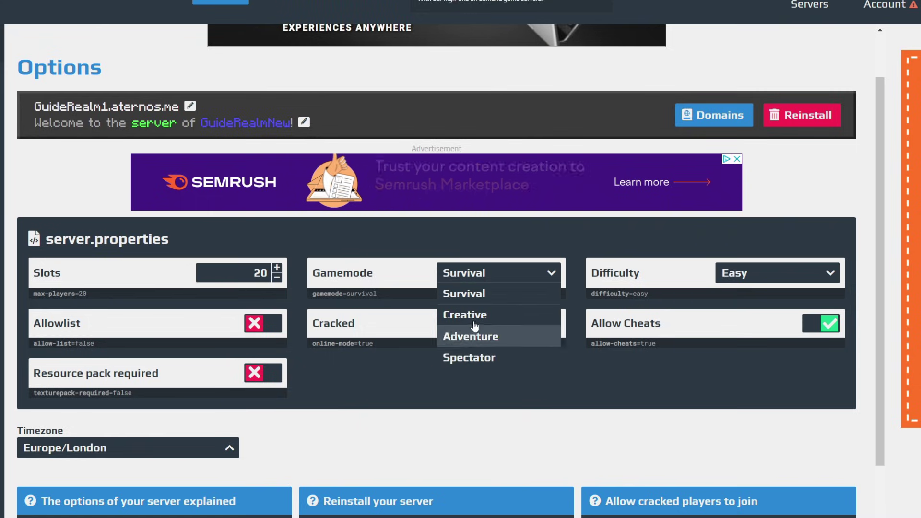
{"action": "left_click", "coordinate": [465, 294]}
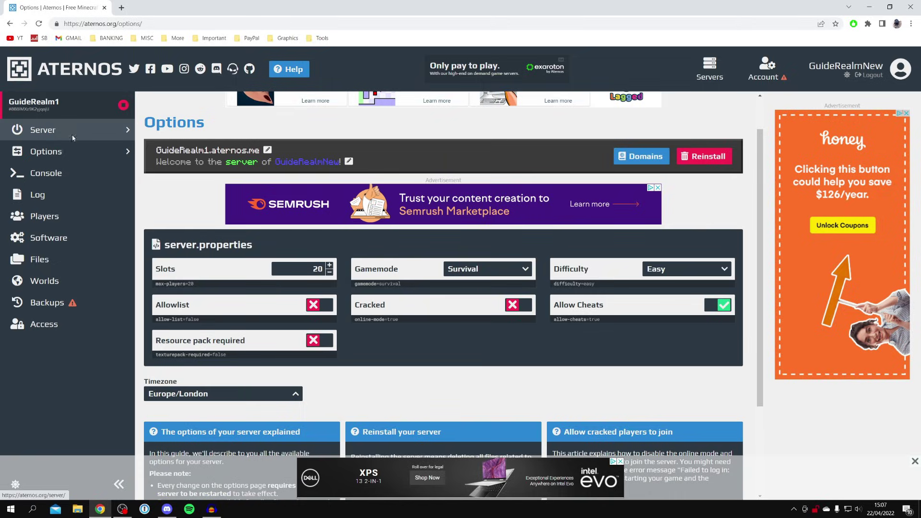
- Start GuideRealm1 from the Server page, accept the EULA, and decline queue notifications
{"action": "left_click", "coordinate": [71, 135]}
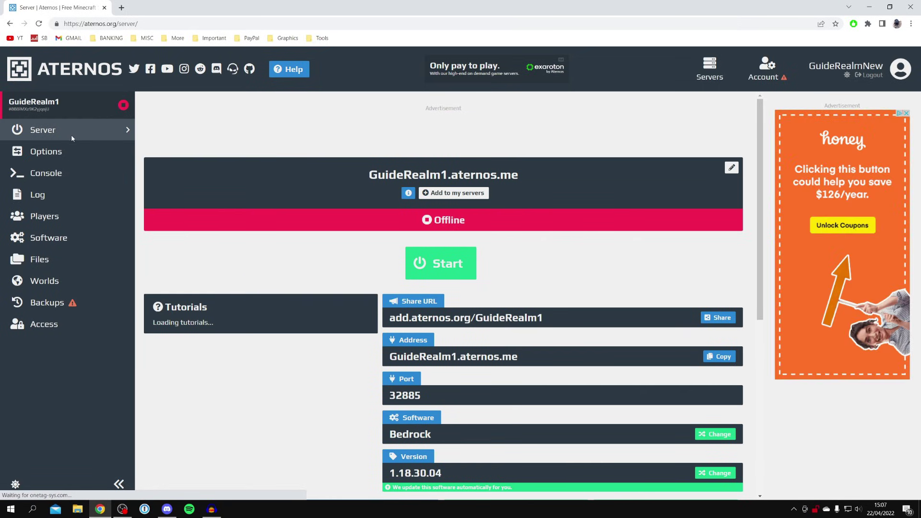
{"action": "left_click", "coordinate": [431, 264]}
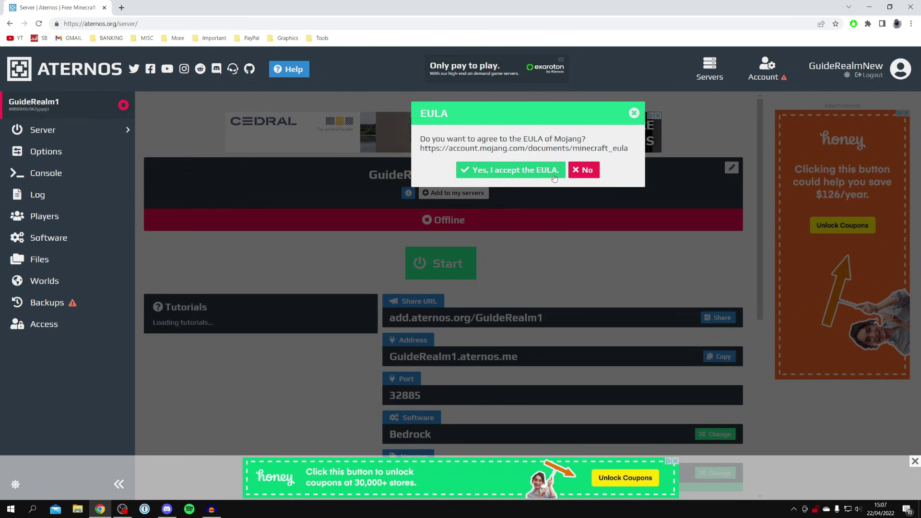
{"action": "left_click", "coordinate": [551, 174]}
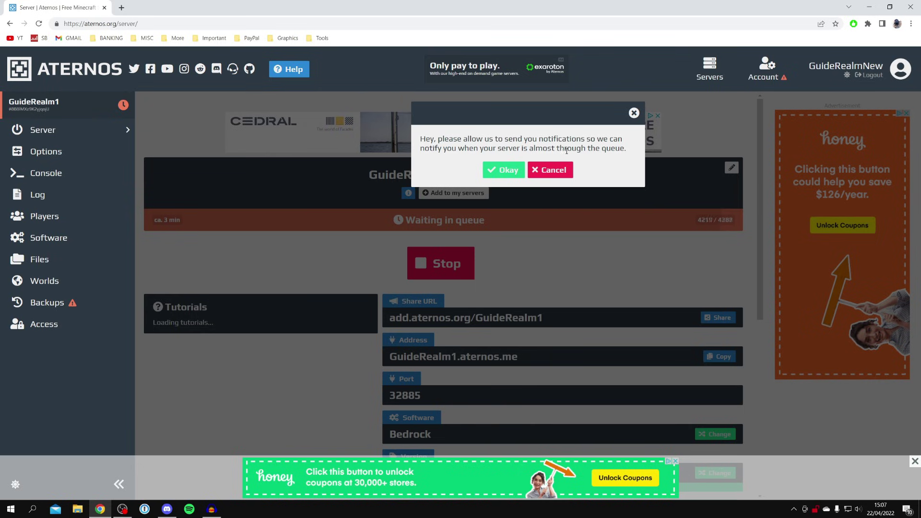
{"action": "left_click", "coordinate": [568, 170]}
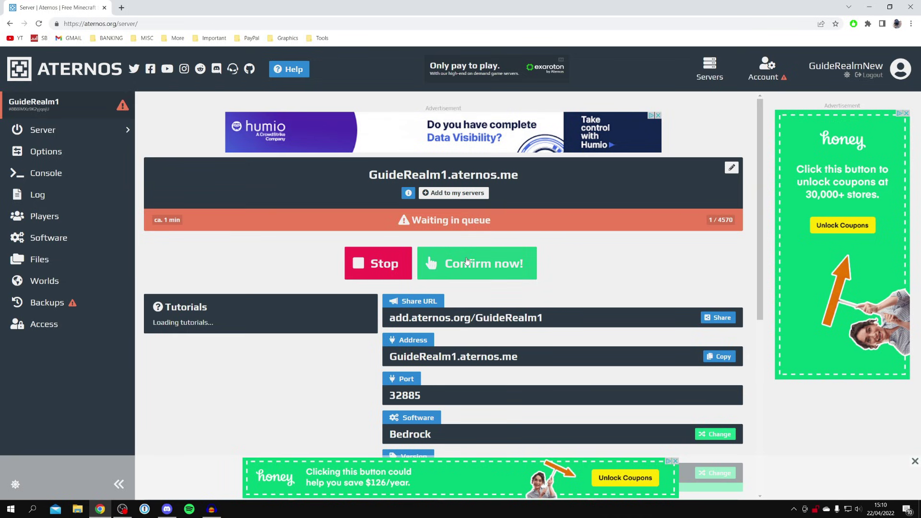
- Confirm the queue slot, then check the Online status, 2100 MB RAM and version 1.18.30.04
{"action": "left_click", "coordinate": [468, 264]}
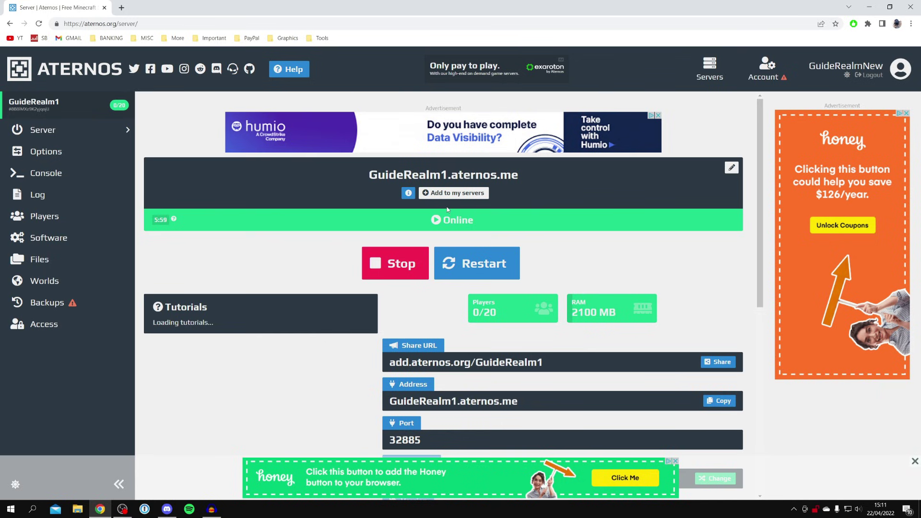
{"action": "scroll", "coordinate": [447, 210], "scroll_direction": "down", "scroll_amount": 5}
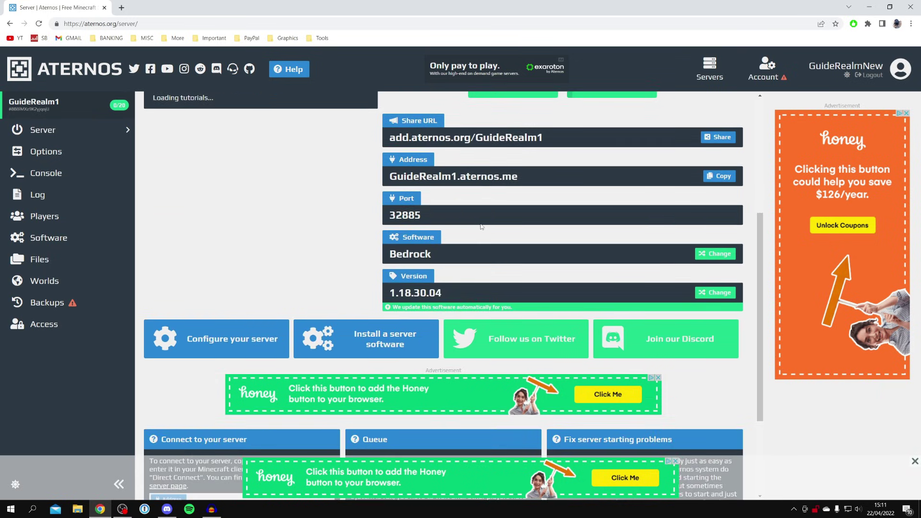